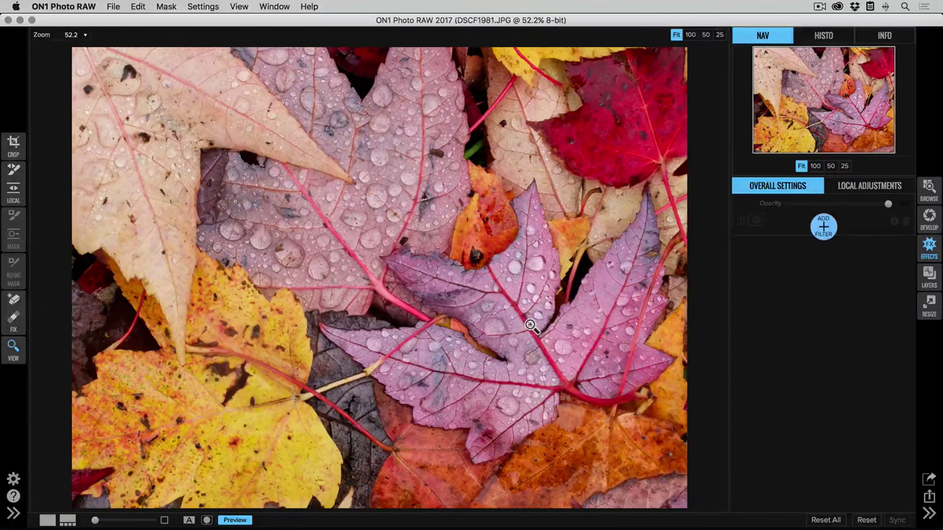
# - Add a Sharpening filter to the leaf photo and view it at 100% zoom
pyautogui.click(823, 226)
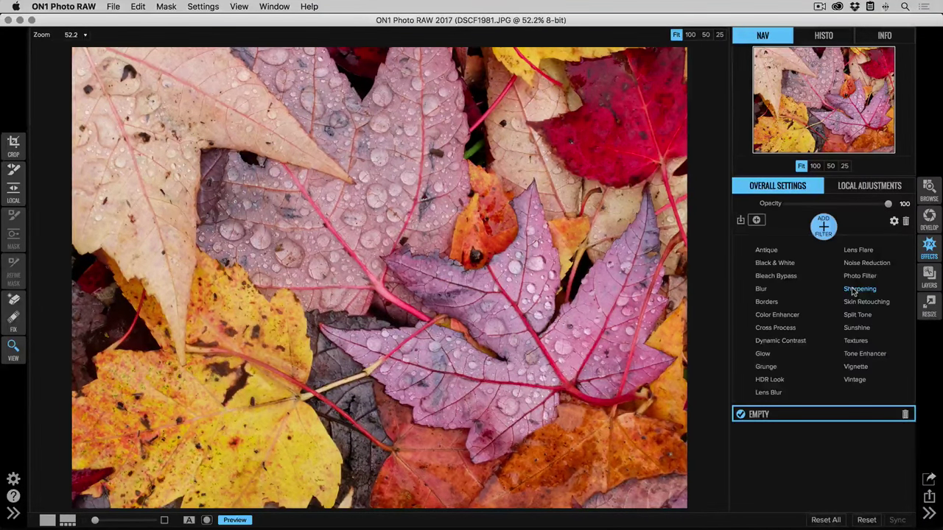
pyautogui.click(852, 292)
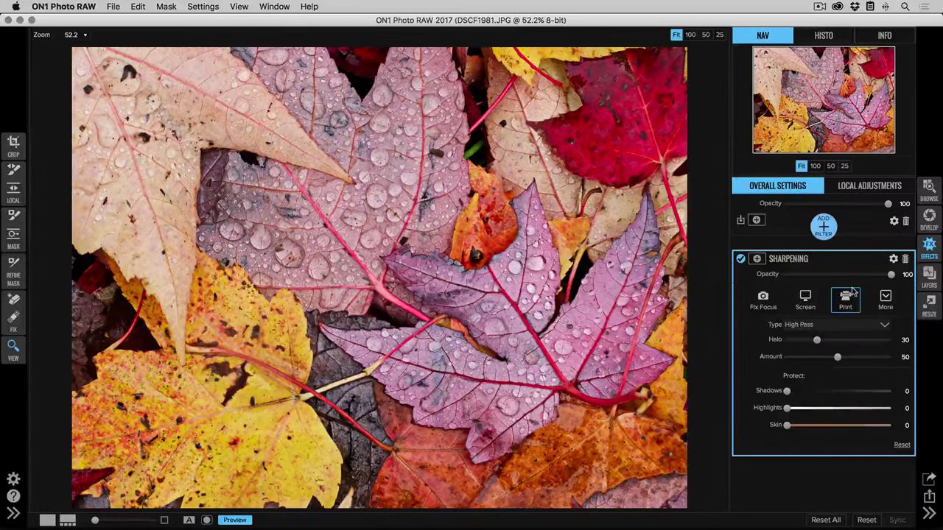
pyautogui.click(817, 167)
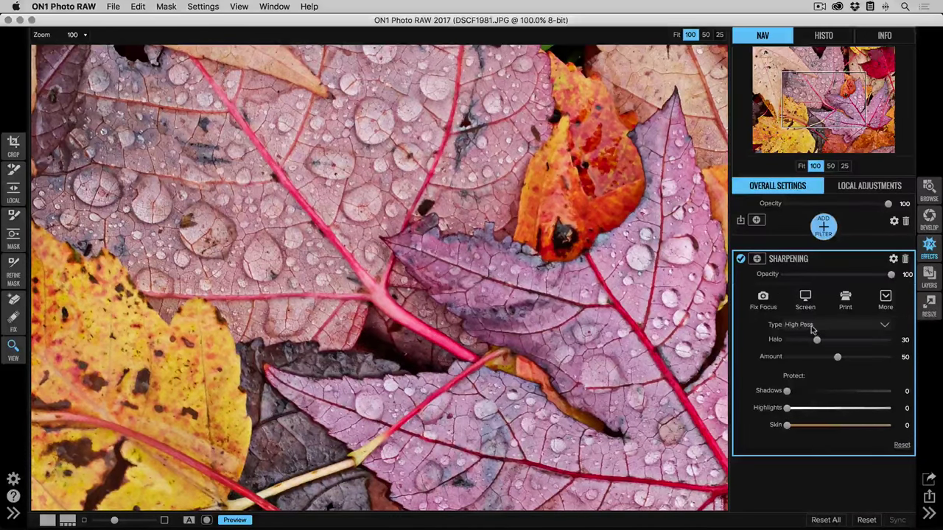
# - Switch the Sharpening type to Unsharp Mask (Halo 1, Amount 150, Threshold 4)
pyautogui.click(811, 325)
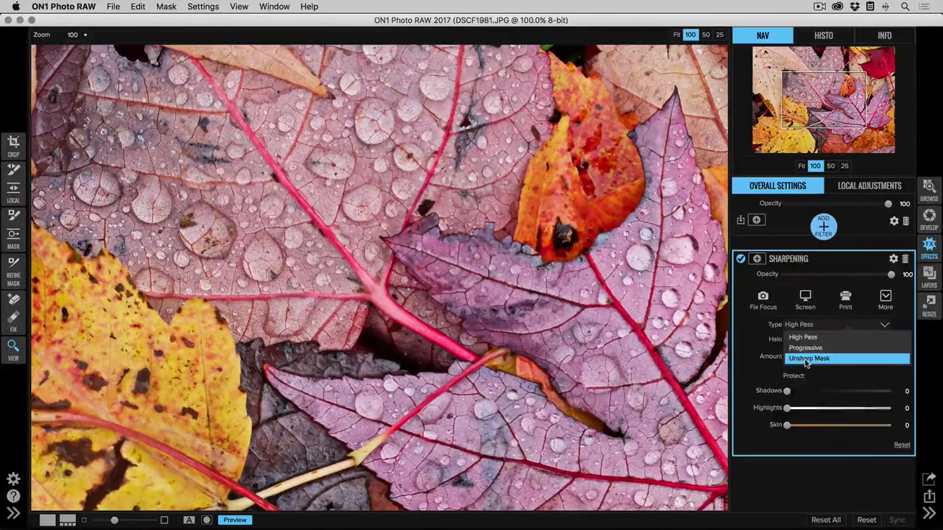
pyautogui.click(806, 358)
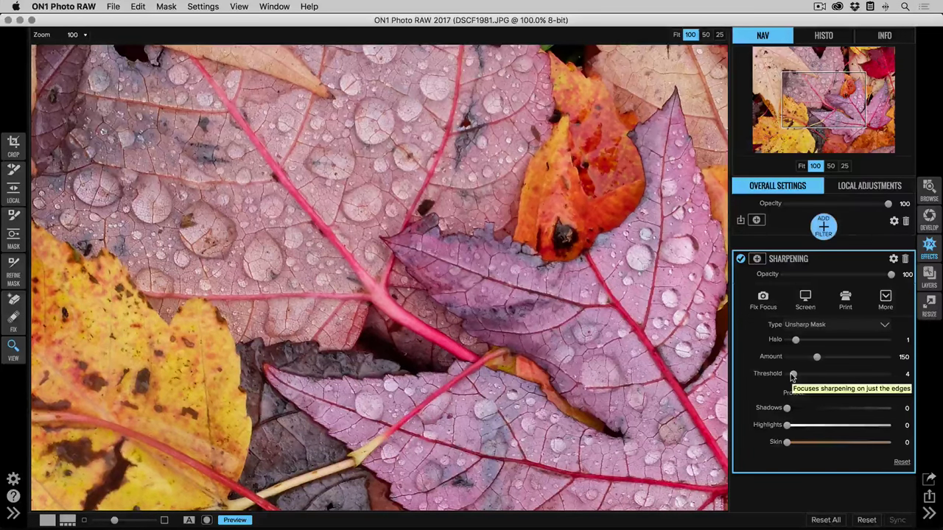
pyautogui.click(893, 260)
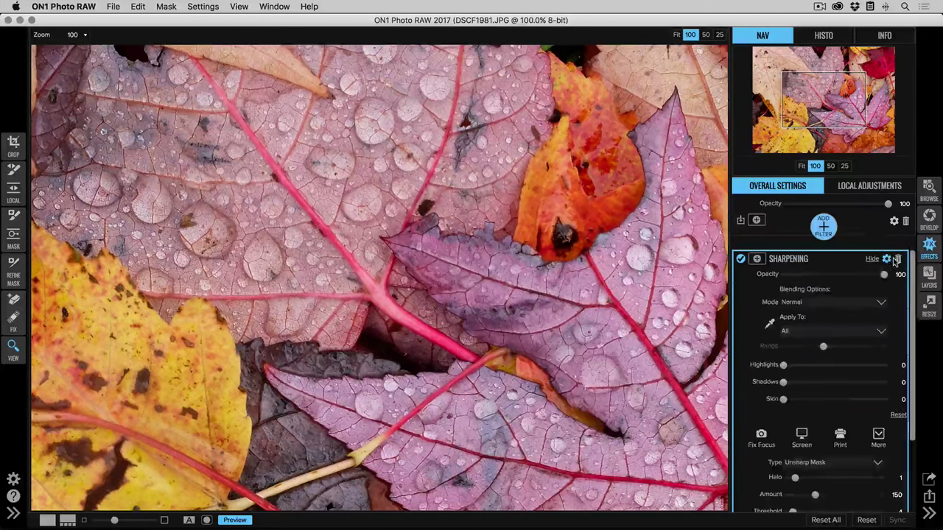
# - Blend the Sharpening filter in Difference mode so only sharpened edges show
pyautogui.click(802, 302)
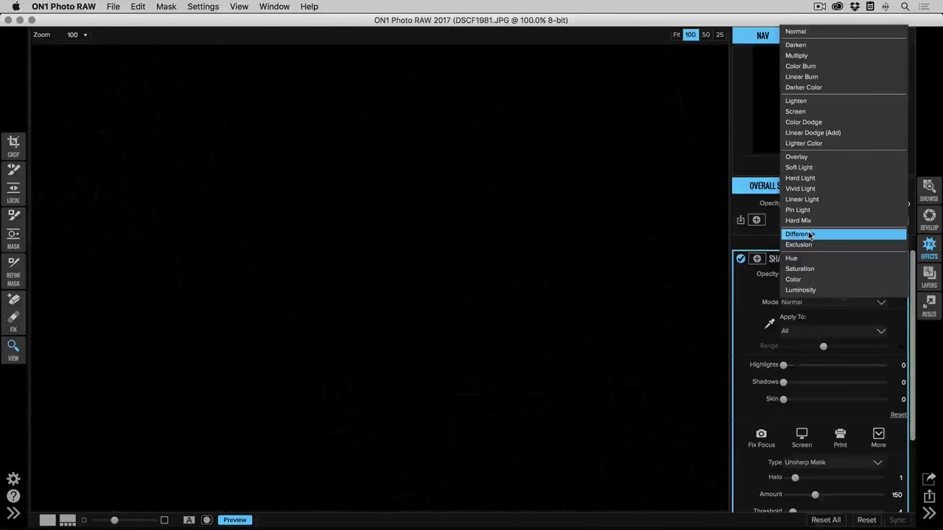
pyautogui.click(809, 235)
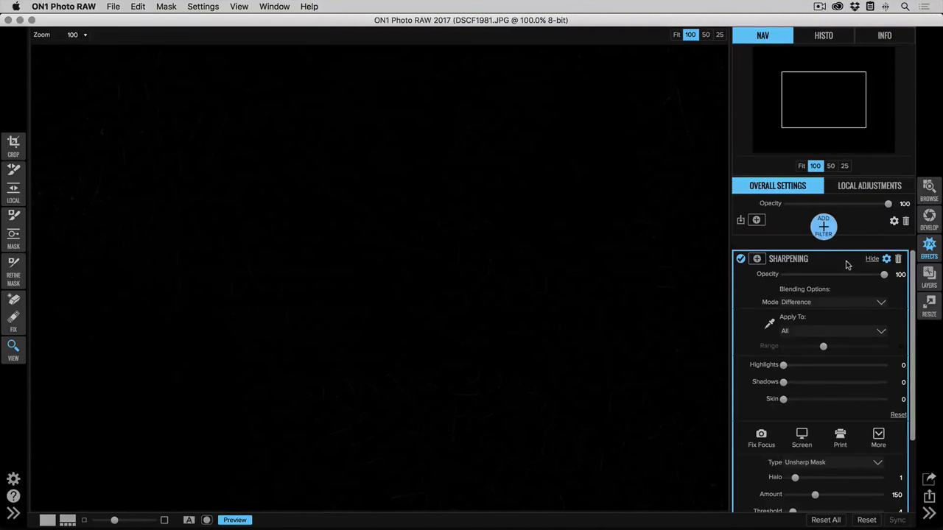
pyautogui.click(876, 260)
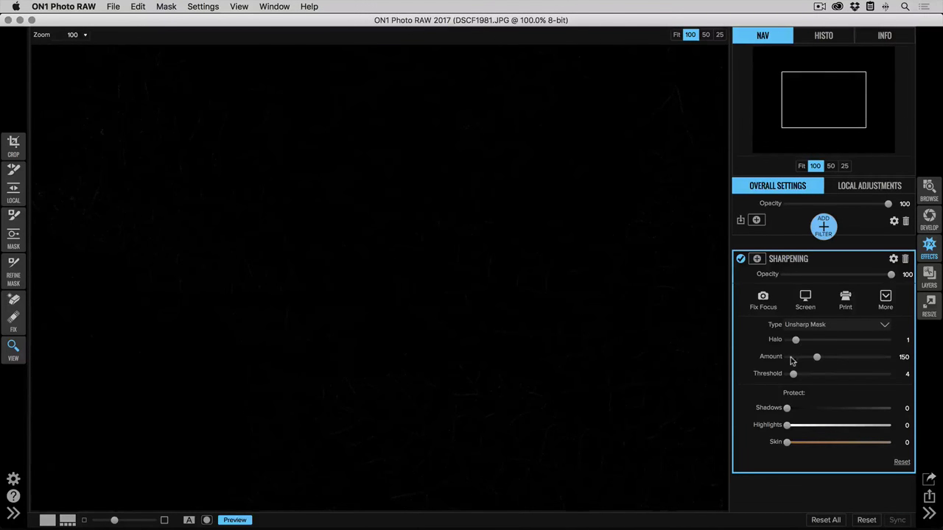
# - Set Unsharp Mask to Amount 322, Halo 4.2 and Threshold 10 while viewing the Difference preview
pyautogui.moveTo(817, 358); pyautogui.dragTo(851, 359)
pyautogui.moveTo(793, 374); pyautogui.dragTo(770, 376)
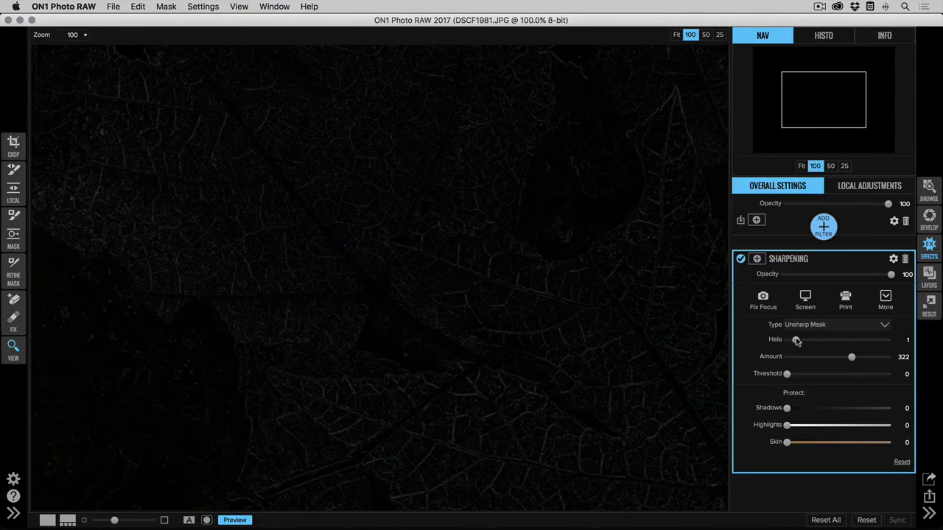
pyautogui.moveTo(796, 339)
pyautogui.mouseDown()
pyautogui.moveTo(786, 340)
pyautogui.moveTo(799, 340)
pyautogui.mouseUp()
pyautogui.moveTo(800, 339); pyautogui.dragTo(821, 340)
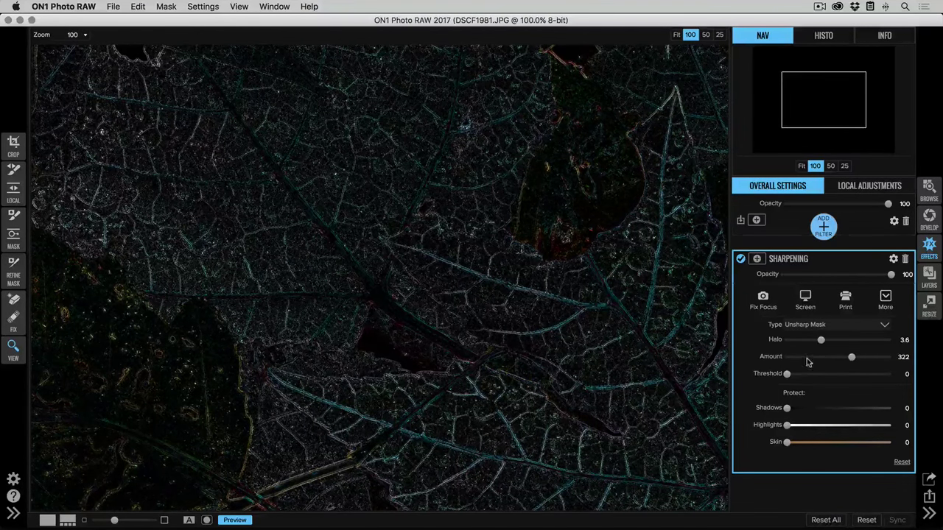
pyautogui.moveTo(821, 341)
pyautogui.mouseDown()
pyautogui.moveTo(842, 341)
pyautogui.moveTo(826, 342)
pyautogui.mouseUp()
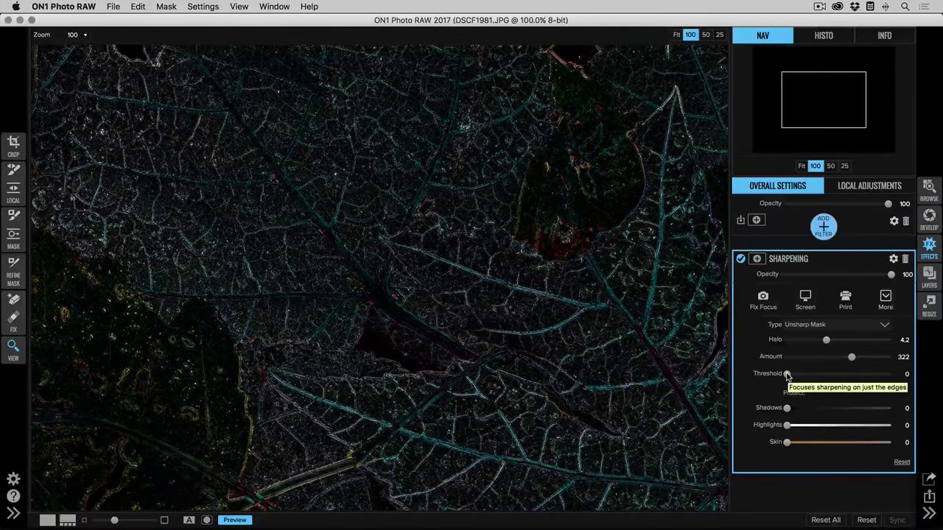
pyautogui.moveTo(787, 374); pyautogui.dragTo(803, 376)
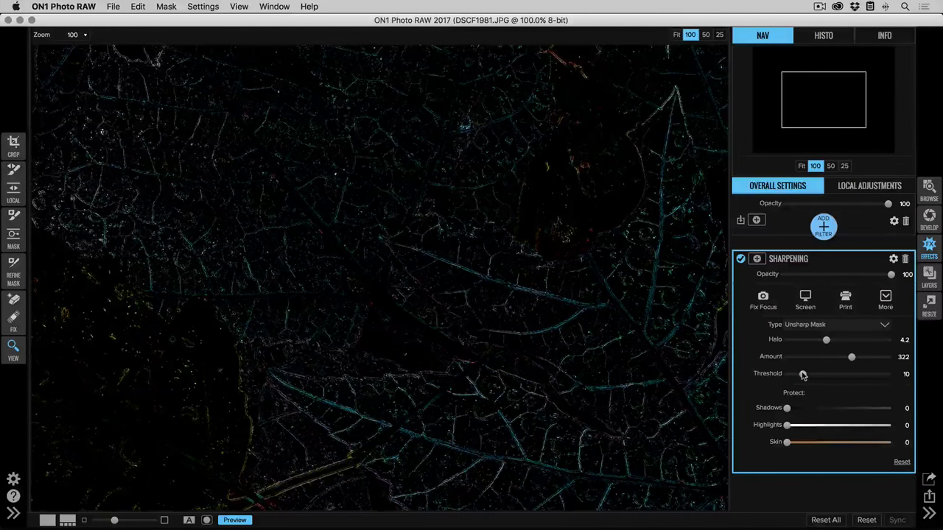
pyautogui.click(892, 259)
# - Set the blend mode back to Normal and reset Unsharp Mask to Halo 0.1, Amount 0, Threshold 0
pyautogui.click(836, 302)
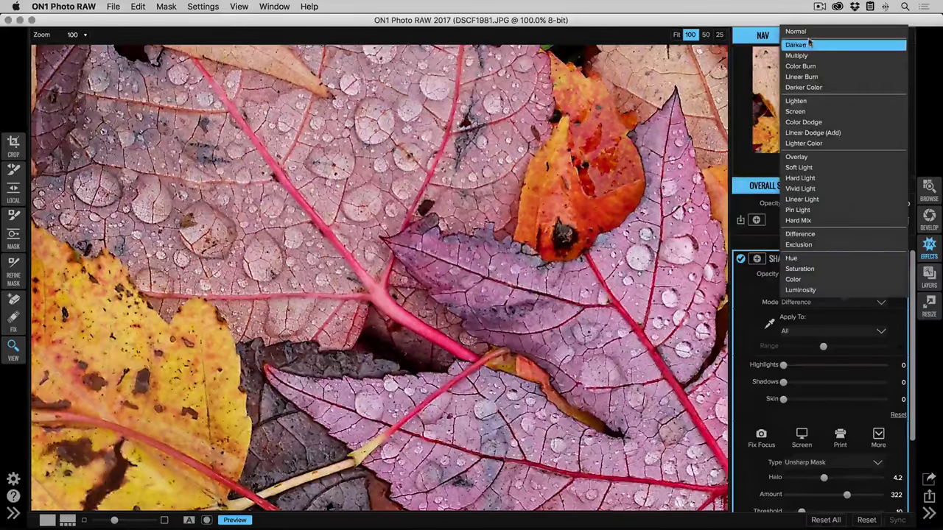
pyautogui.click(795, 31)
pyautogui.scroll(-3, 799, 380)
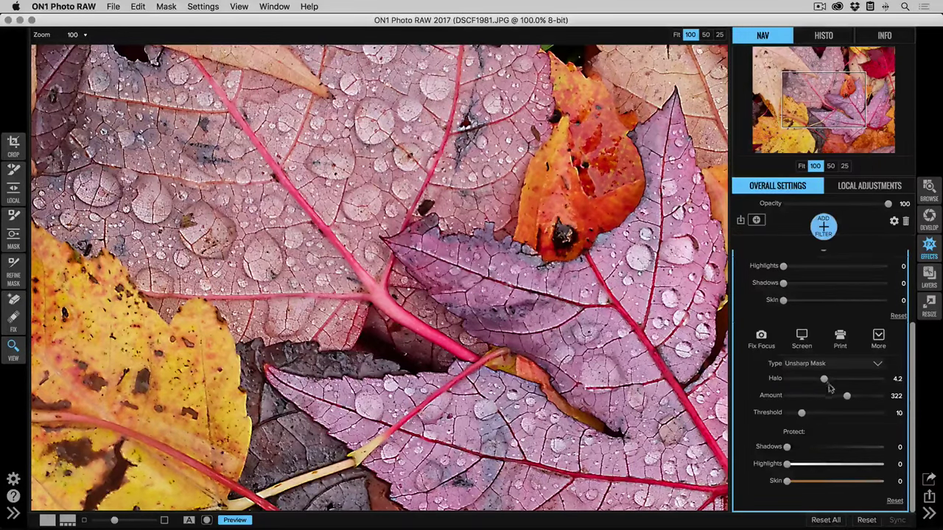
pyautogui.doubleClick(824, 378)
pyautogui.moveTo(842, 397); pyautogui.dragTo(773, 414)
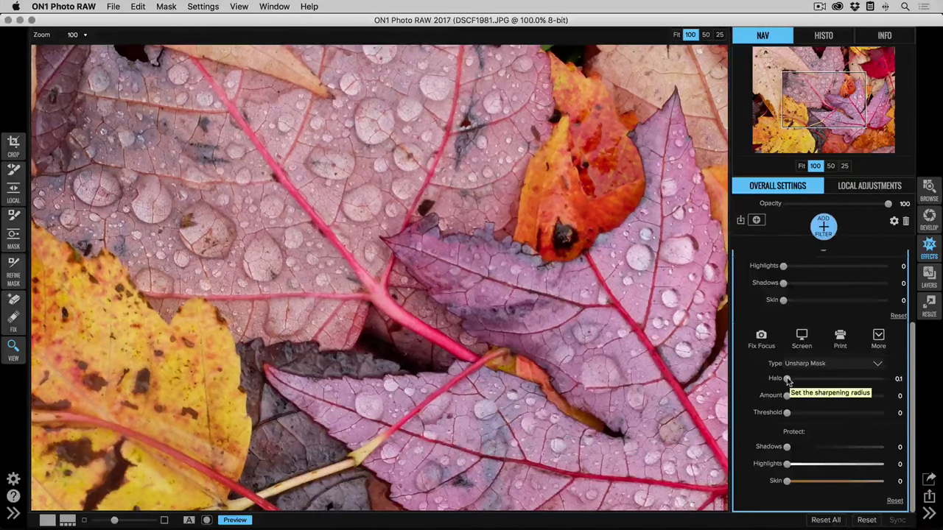
# - Sharpen the full-colour leaf with Unsharp Mask at Halo 1.5, Amount 264, Threshold 5
pyautogui.moveTo(787, 380); pyautogui.dragTo(800, 381)
pyautogui.scroll(1, 800, 380)
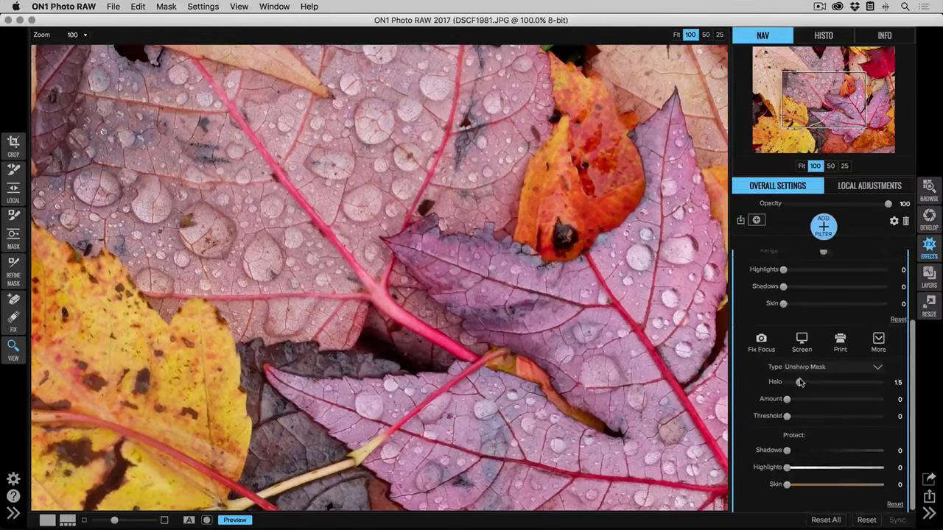
pyautogui.scroll(1, 800, 383)
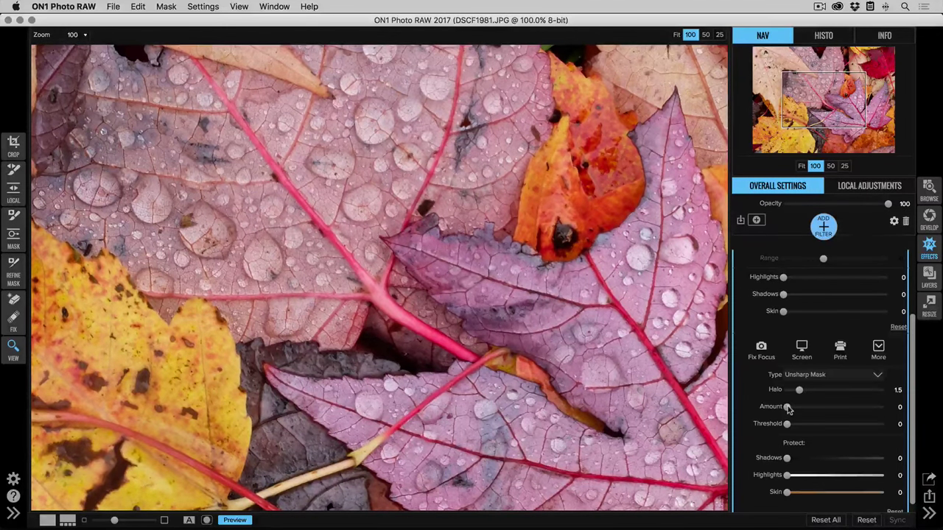
pyautogui.moveTo(787, 407); pyautogui.dragTo(794, 426)
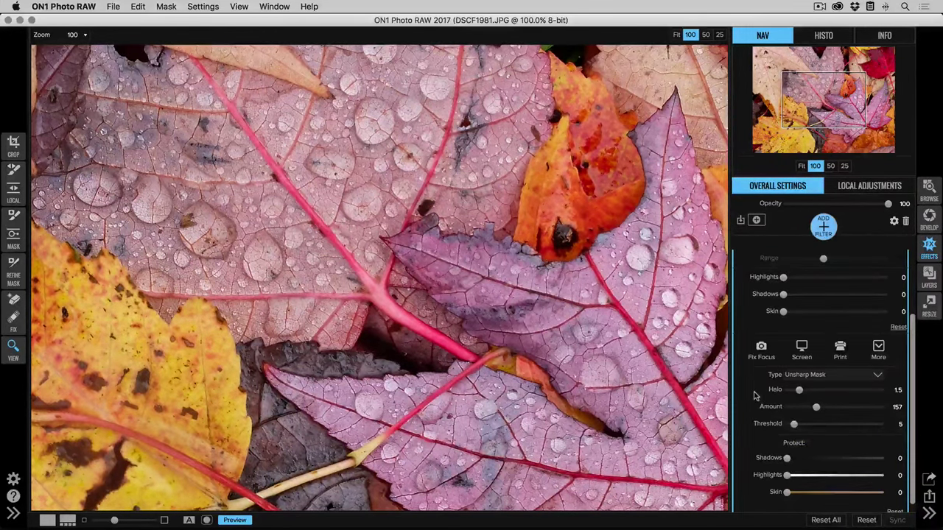
pyautogui.scroll(-1, 751, 393)
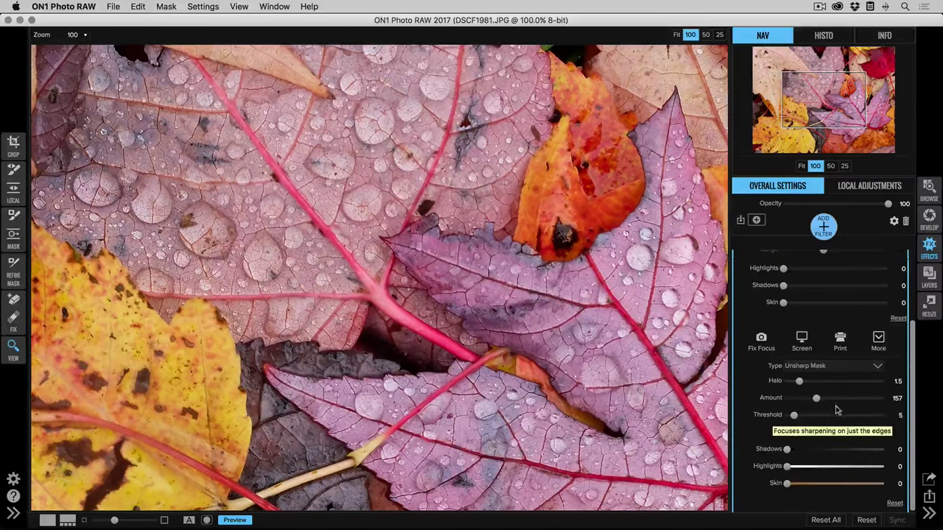
pyautogui.moveTo(816, 399); pyautogui.dragTo(837, 401)
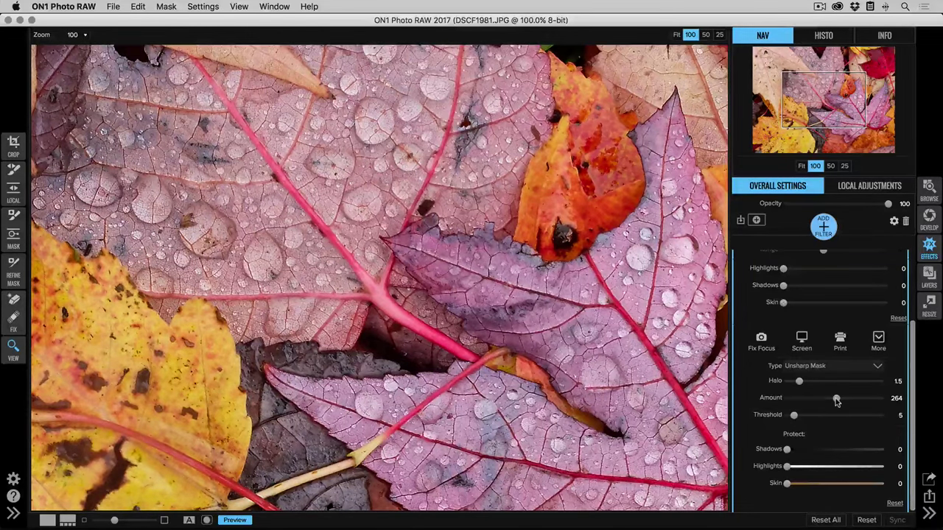
# - Switch sharpening to High Pass (Halo 30, Amount 50) and blend it in Difference mode
pyautogui.click(814, 366)
pyautogui.click(811, 378)
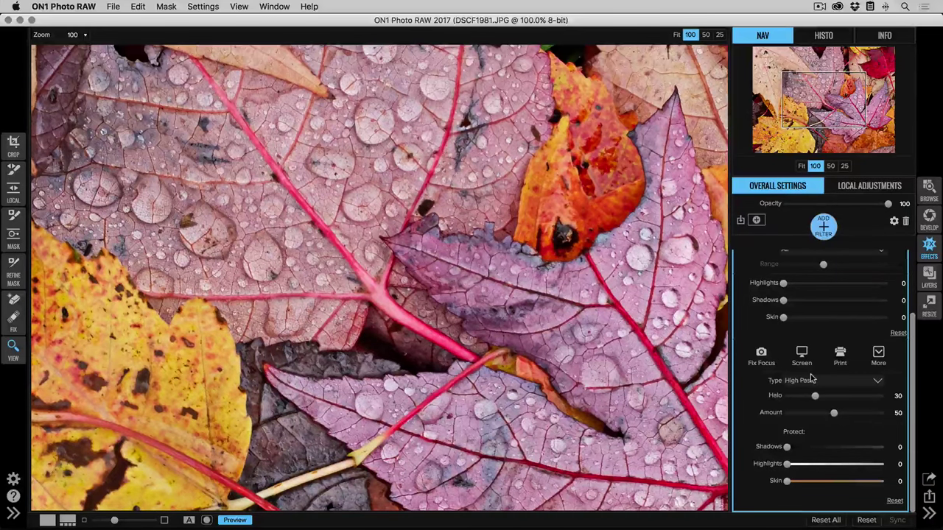
pyautogui.scroll(3, 802, 357)
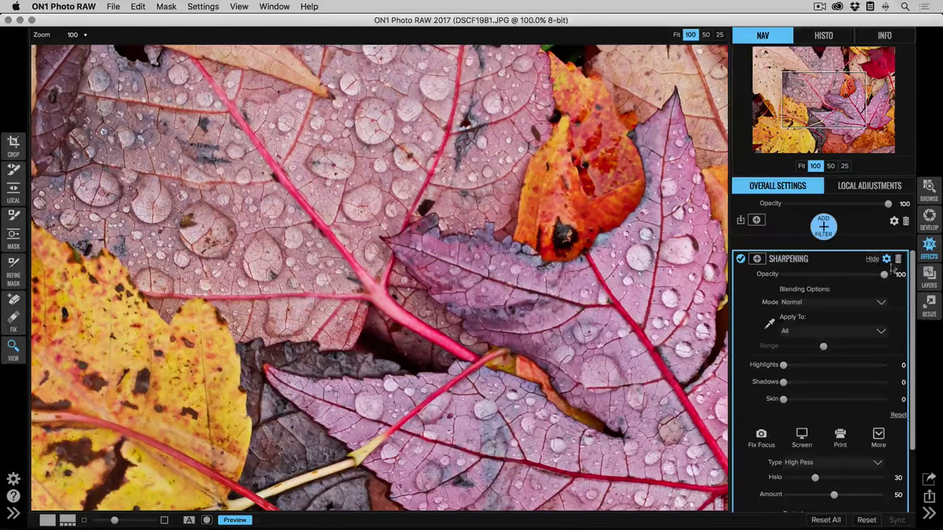
pyautogui.click(783, 303)
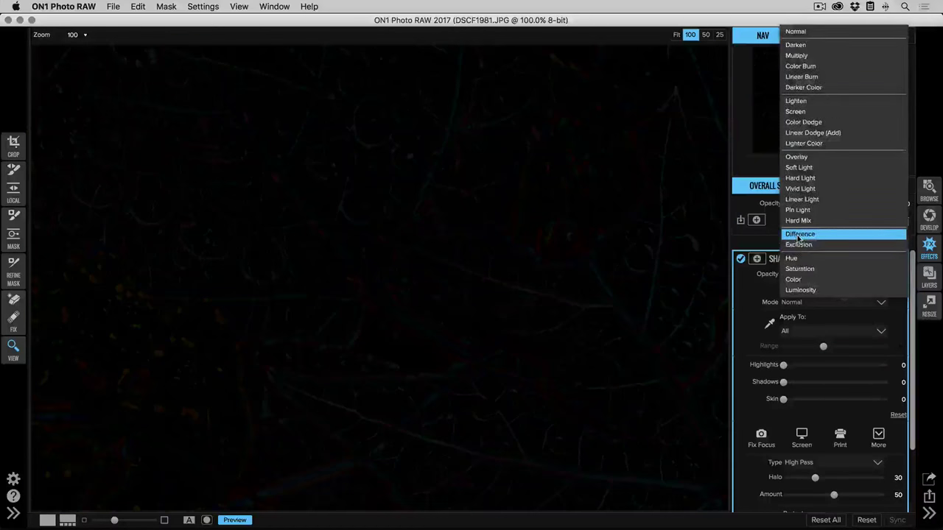
pyautogui.click(800, 234)
# - Adjust High Pass sharpening to Amount 100 and Halo 28 in the Difference preview
pyautogui.scroll(-3, 816, 329)
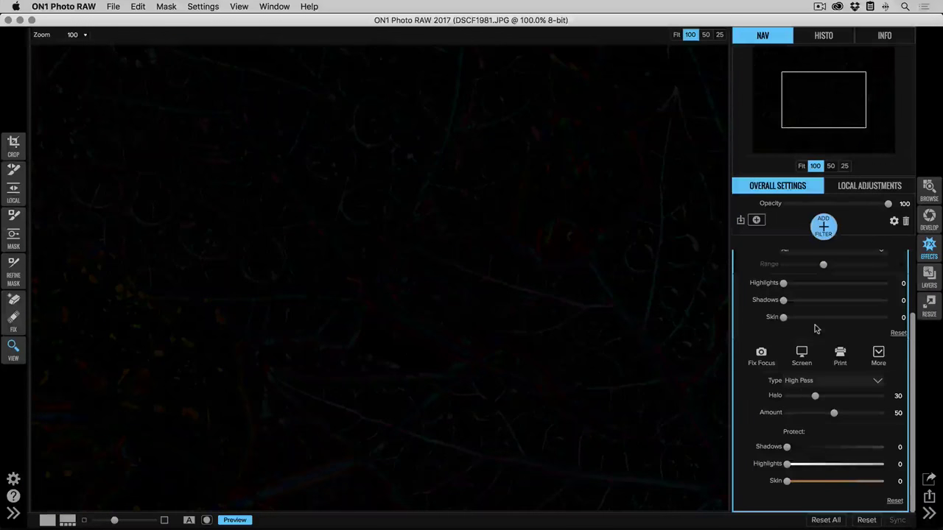
pyautogui.moveTo(834, 413); pyautogui.dragTo(891, 413)
pyautogui.moveTo(815, 396); pyautogui.dragTo(840, 398)
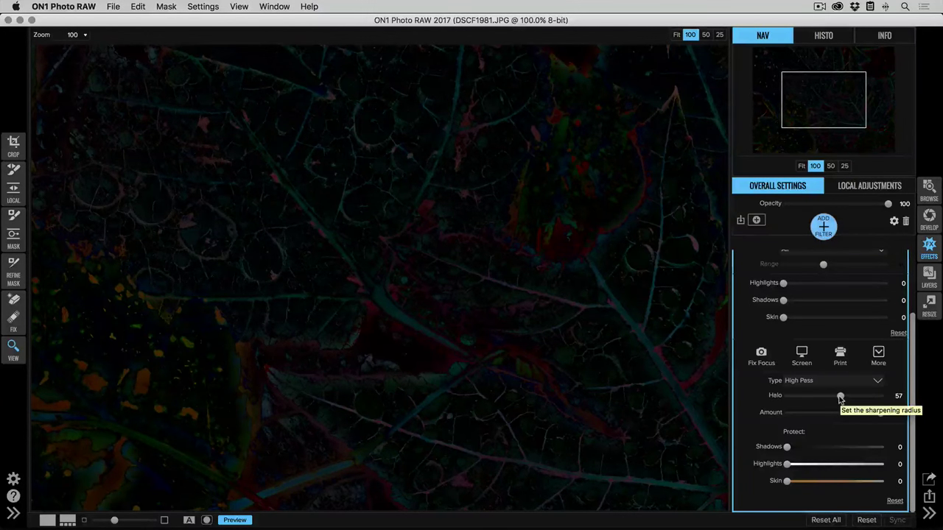
pyautogui.moveTo(840, 398); pyautogui.dragTo(800, 399)
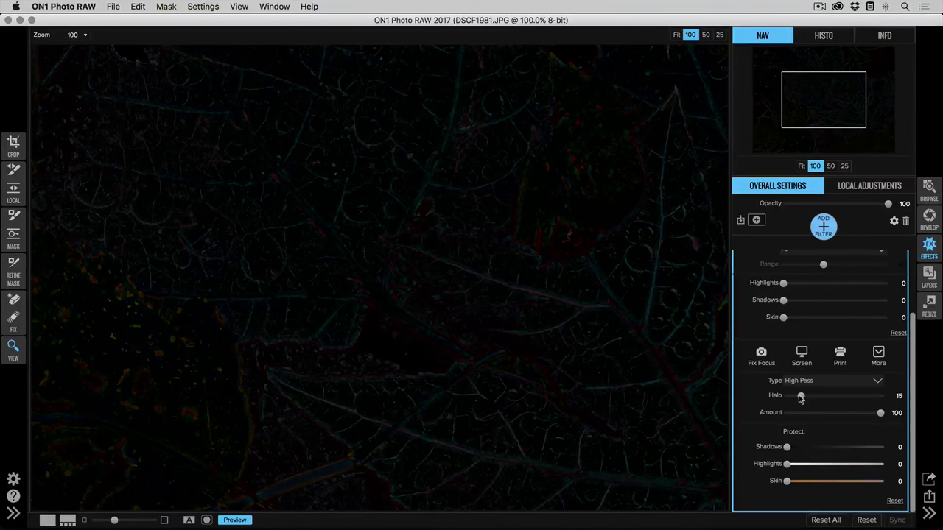
pyautogui.moveTo(801, 398); pyautogui.dragTo(814, 399)
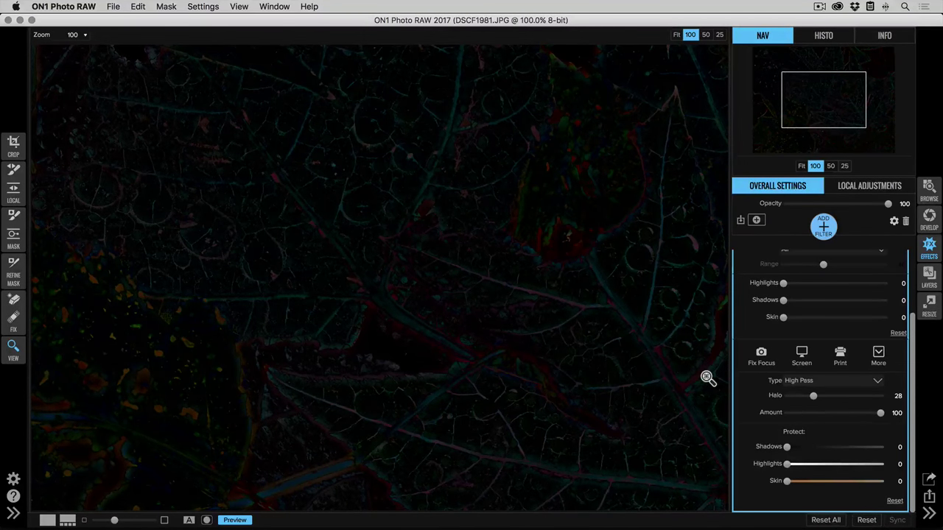
# - Return the sharpening blend mode to Normal
pyautogui.scroll(3, 810, 338)
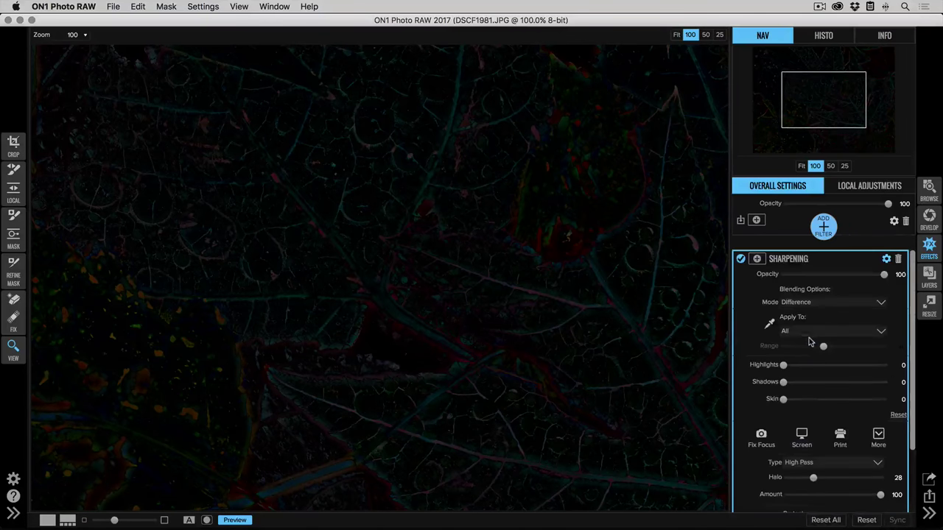
pyautogui.click(831, 301)
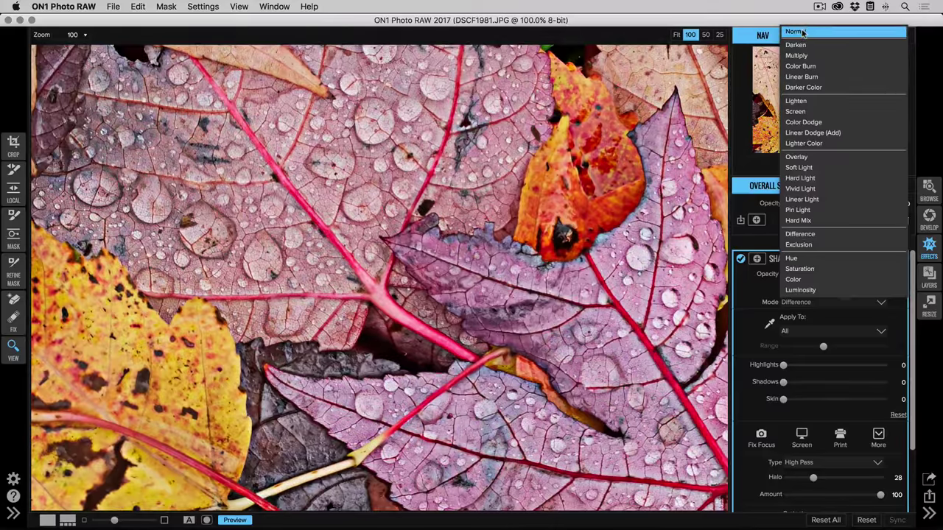
pyautogui.click(794, 30)
# - Set High Pass to Amount 80 and Halo 18, then fit the whole photo in view
pyautogui.scroll(-3, 814, 398)
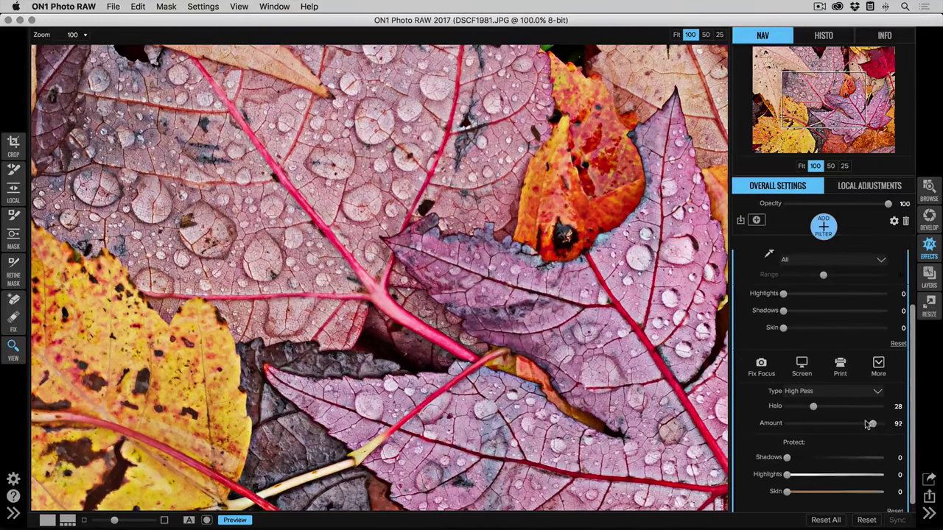
pyautogui.moveTo(881, 423)
pyautogui.mouseDown()
pyautogui.moveTo(805, 425)
pyautogui.moveTo(916, 423)
pyautogui.moveTo(781, 429)
pyautogui.moveTo(886, 431)
pyautogui.mouseUp()
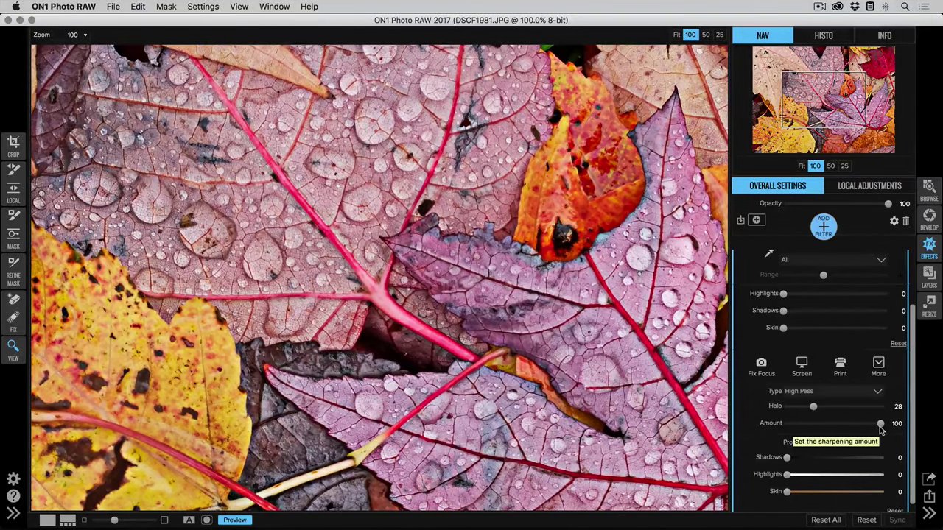
pyautogui.moveTo(879, 430); pyautogui.dragTo(817, 408)
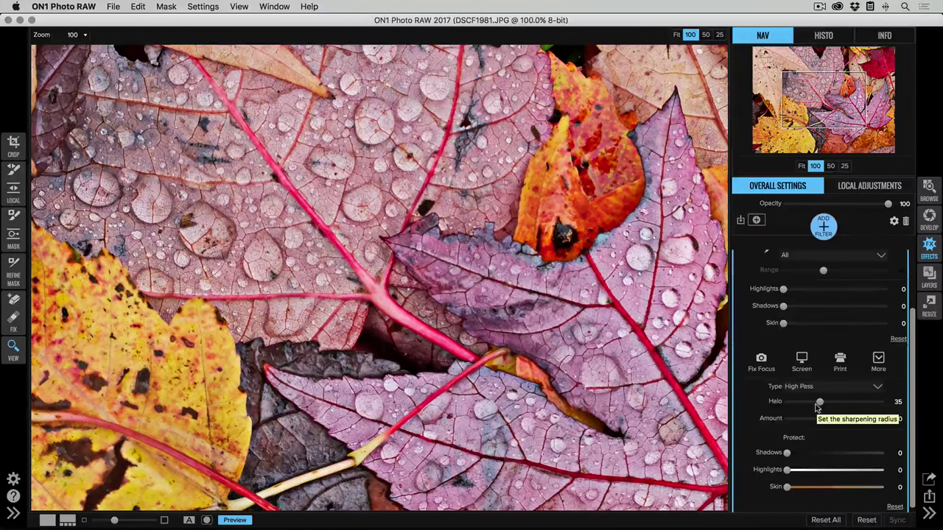
pyautogui.moveTo(816, 408); pyautogui.dragTo(805, 402)
pyautogui.press('super+0')
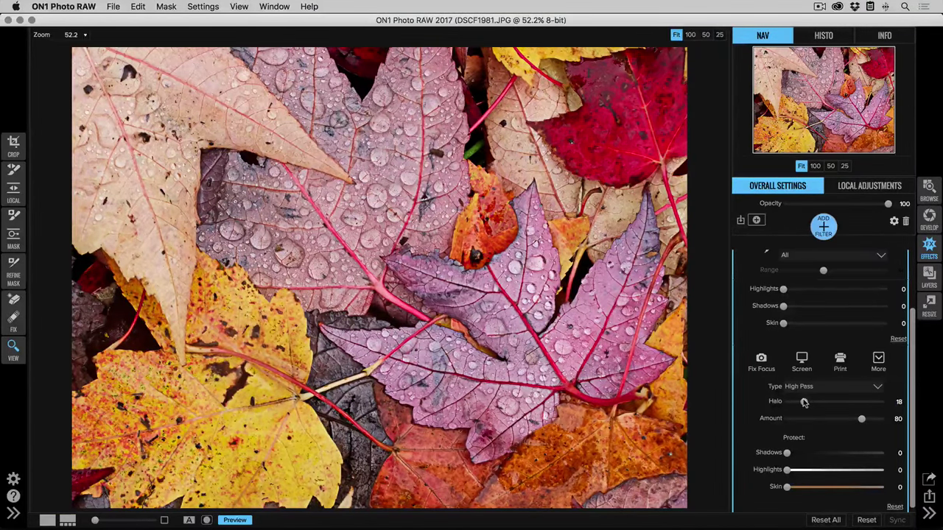
# - Change the sharpening type to Progressive (Amount 50, Detail 50, Threshold 0)
pyautogui.click(803, 387)
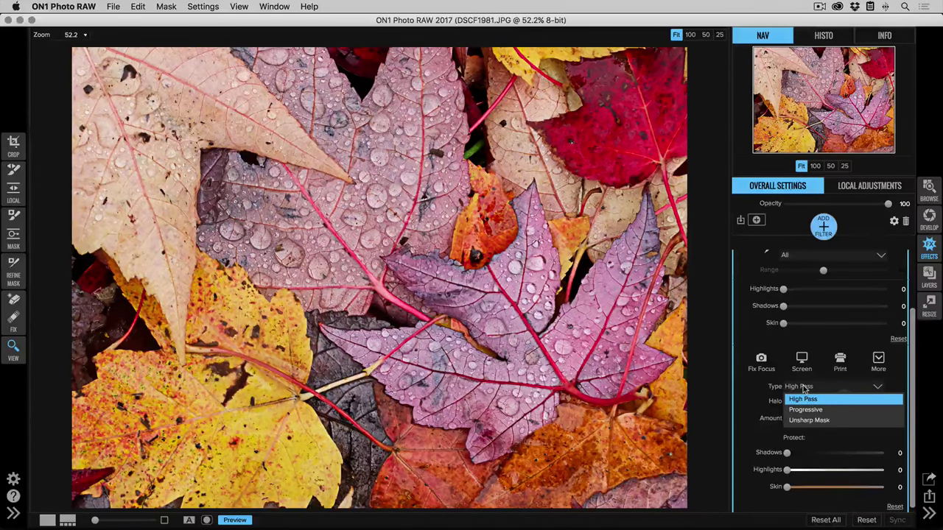
pyautogui.click(806, 410)
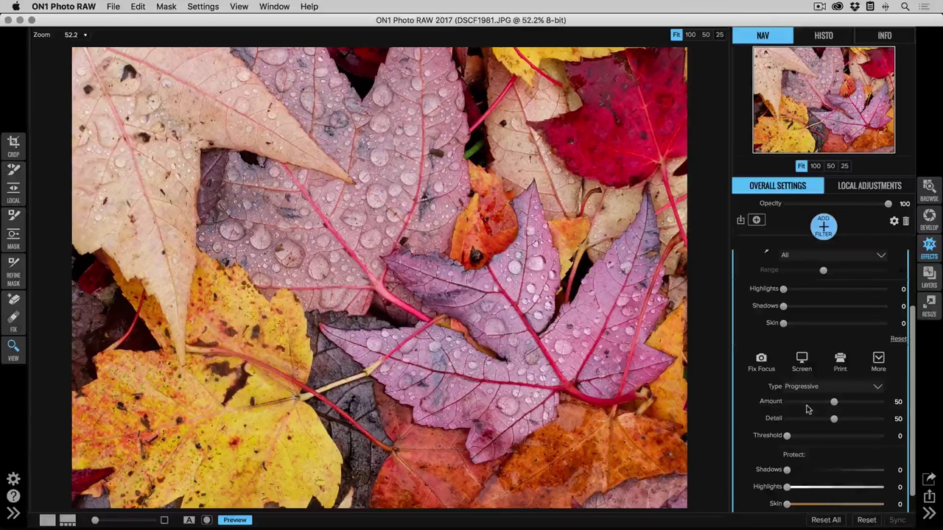
# - Switch the Progressive sharpening blend mode to Difference to inspect the edges
pyautogui.scroll(2, 812, 398)
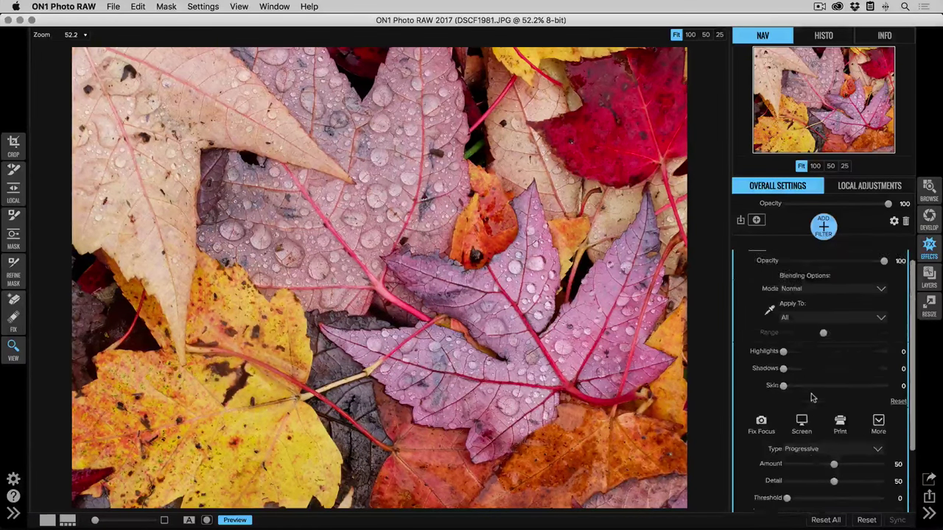
pyautogui.scroll(1, 813, 398)
pyautogui.click(815, 302)
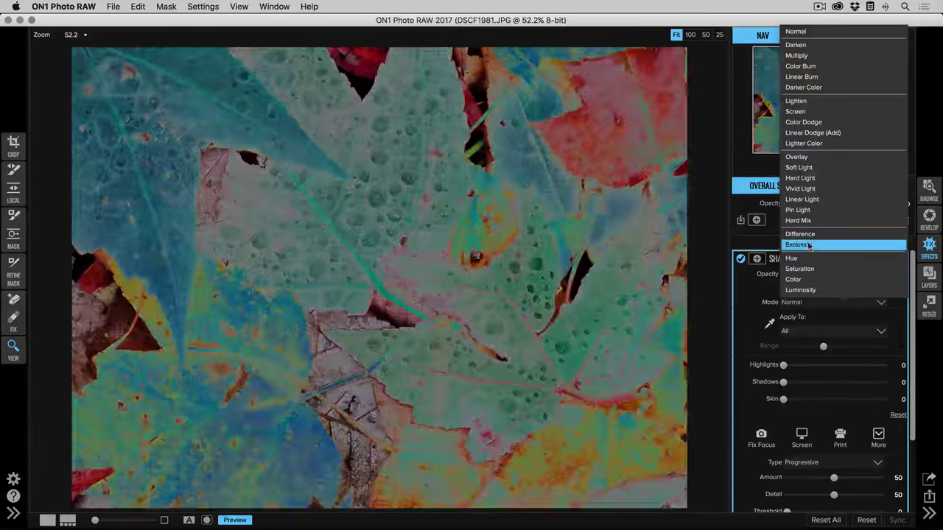
pyautogui.click(806, 234)
# - Raise sharpening Amount and Detail to 100, viewing the photo at 100%
pyautogui.scroll(-3, 793, 423)
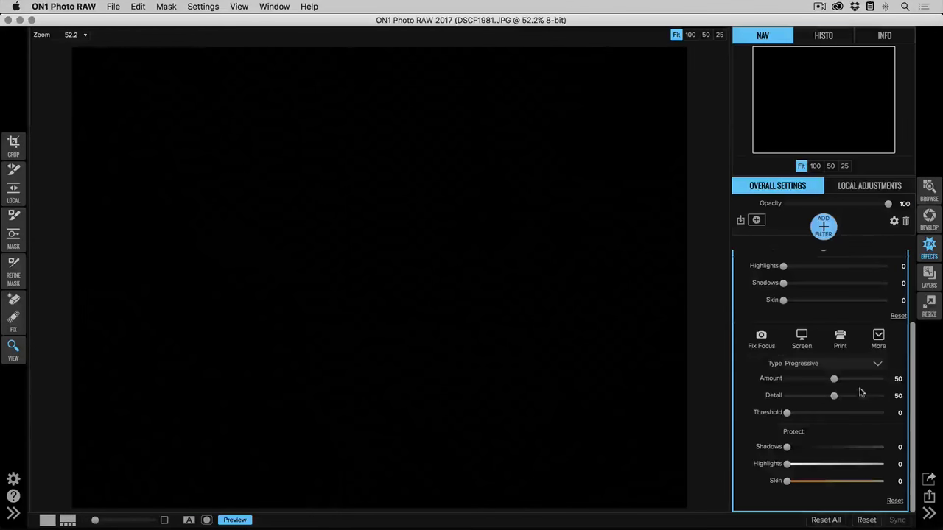
pyautogui.moveTo(835, 379); pyautogui.dragTo(907, 381)
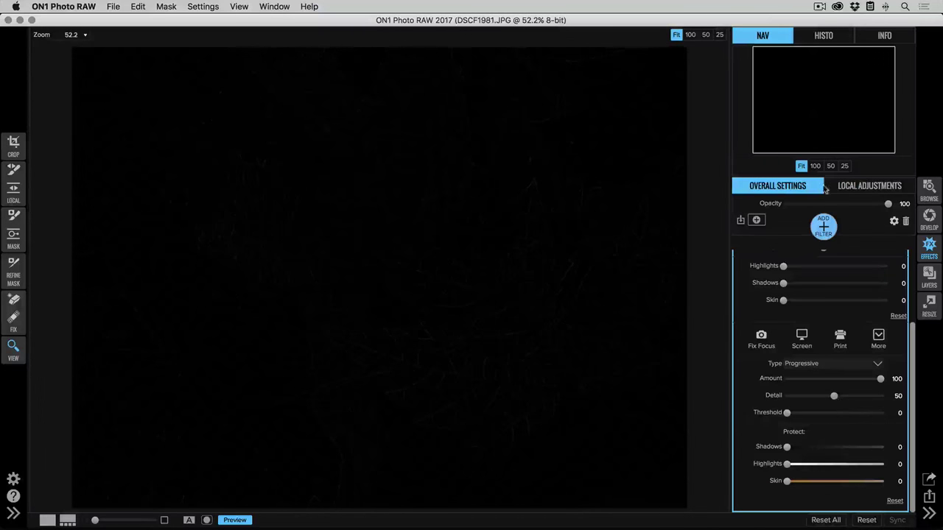
pyautogui.click(815, 166)
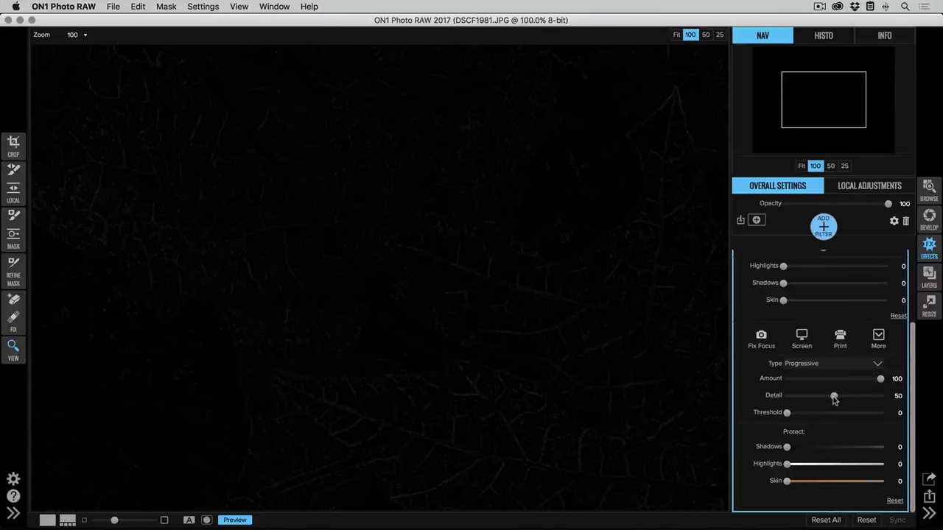
pyautogui.moveTo(834, 398); pyautogui.dragTo(893, 396)
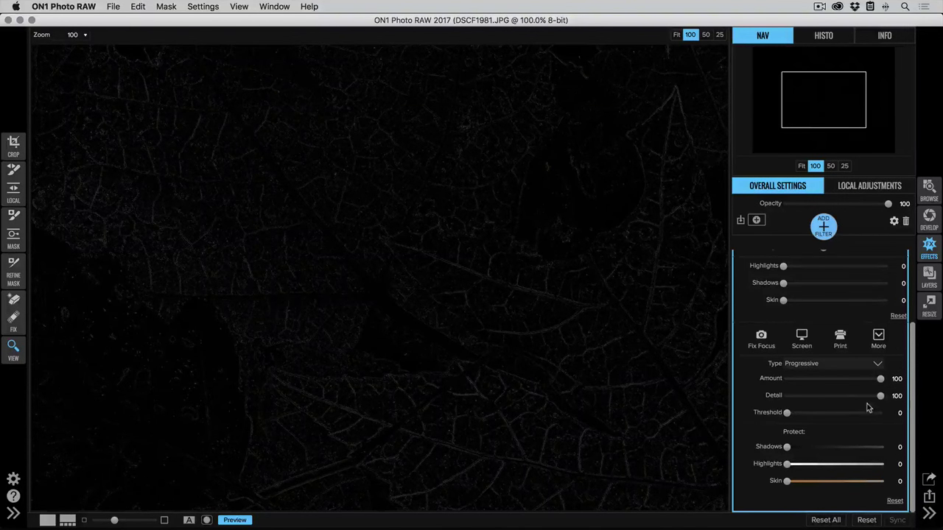
pyautogui.scroll(1, 858, 402)
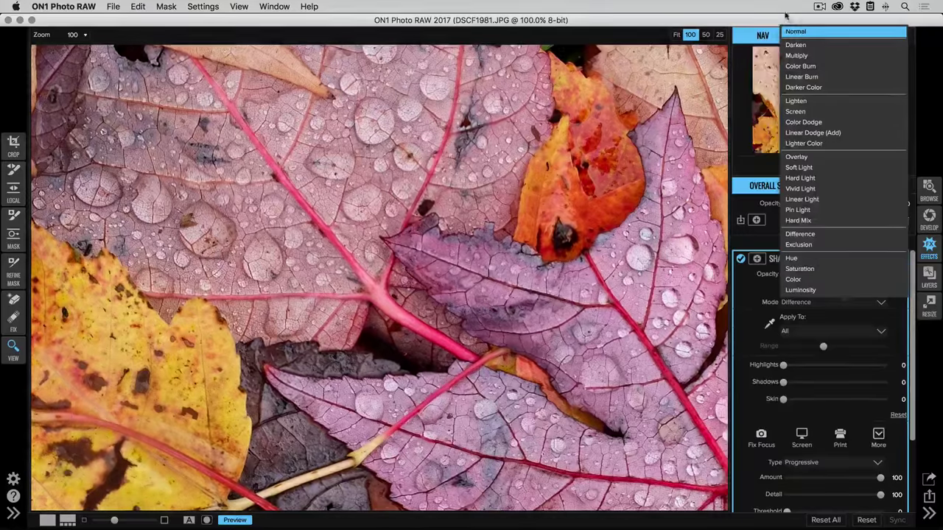
# - Return the sharpening blend to Normal and dial back to Amount 76, Detail 64, Threshold 4
pyautogui.click(797, 34)
pyautogui.scroll(-4, 861, 449)
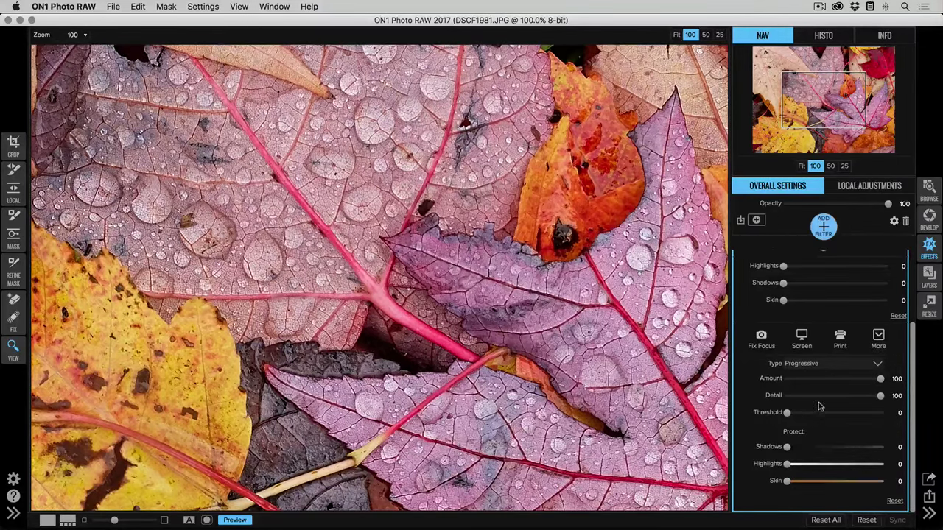
pyautogui.moveTo(832, 383); pyautogui.dragTo(793, 415)
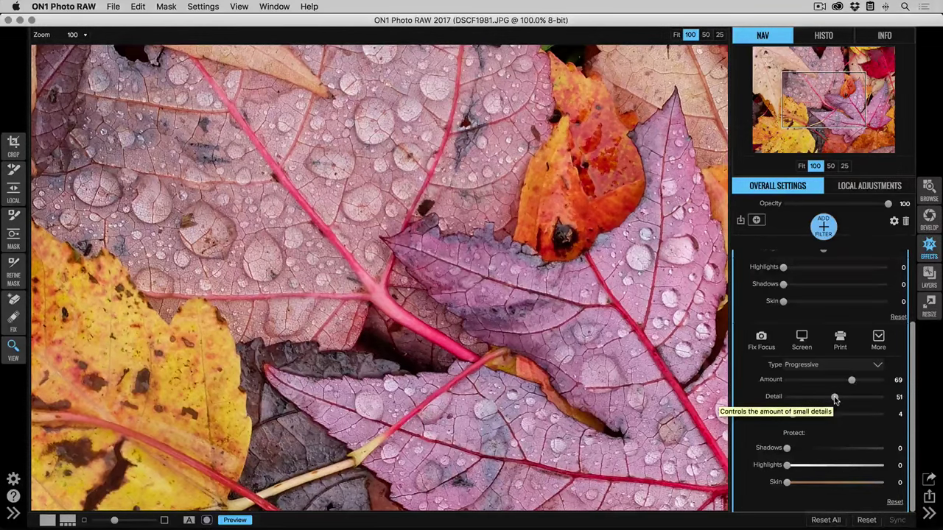
pyautogui.moveTo(834, 399); pyautogui.dragTo(858, 383)
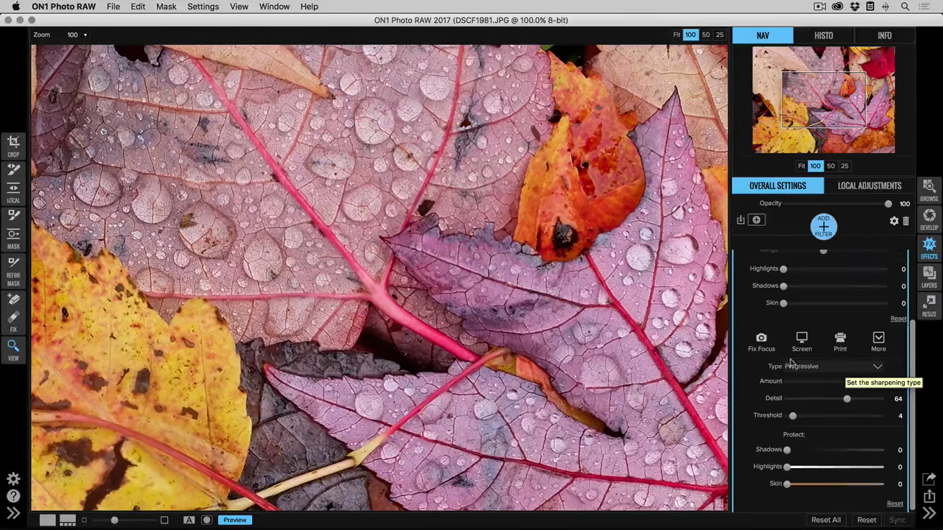
pyautogui.click(244, 520)
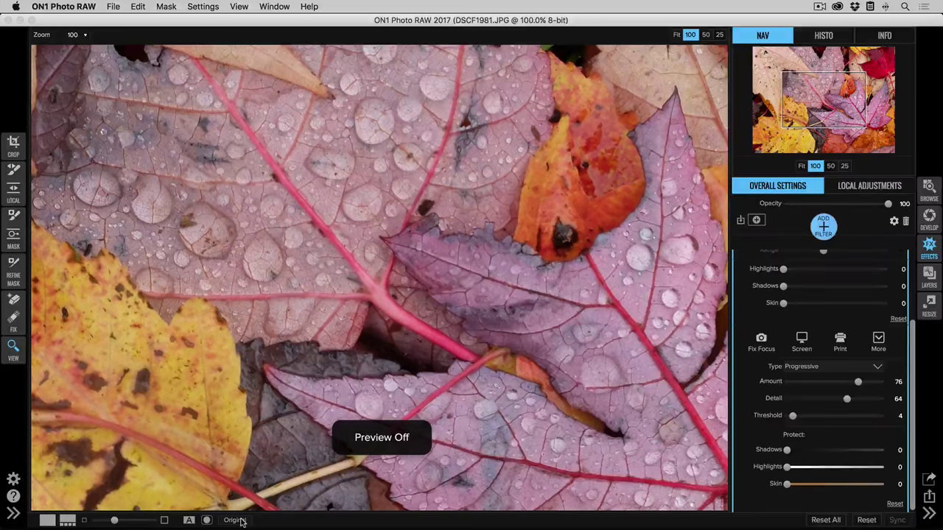
pyautogui.click(241, 520)
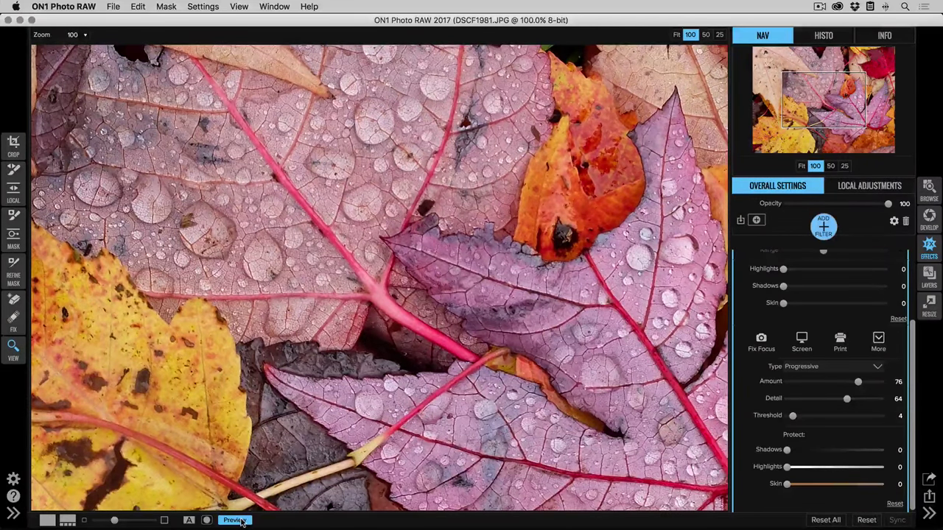
pyautogui.click(801, 166)
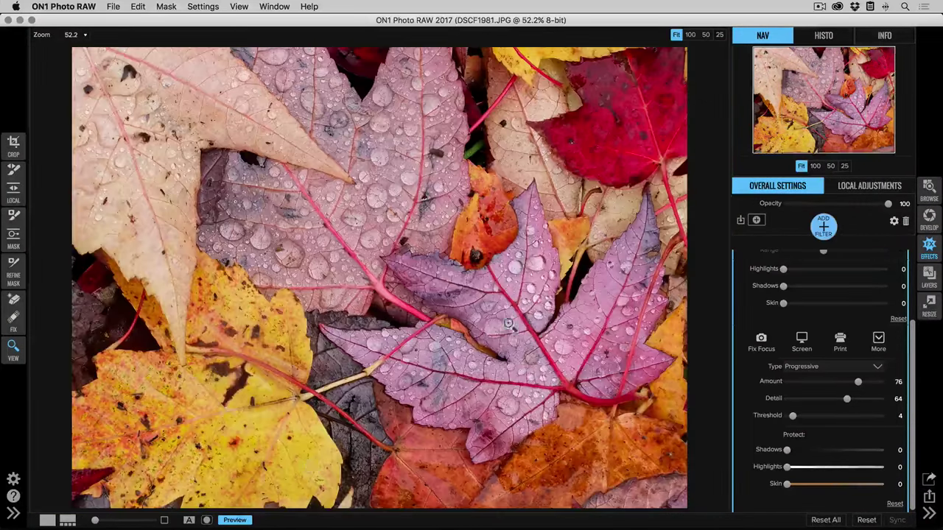
pyautogui.click(236, 521)
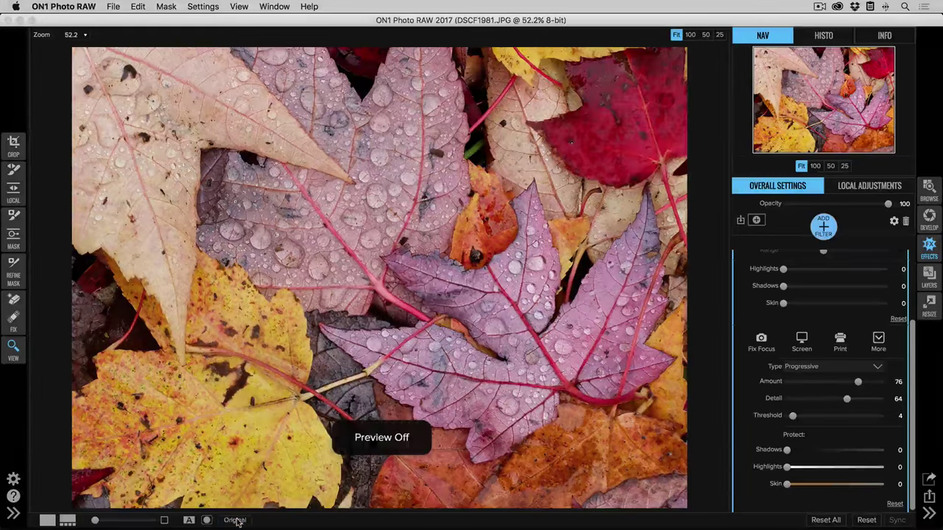
pyautogui.click(237, 521)
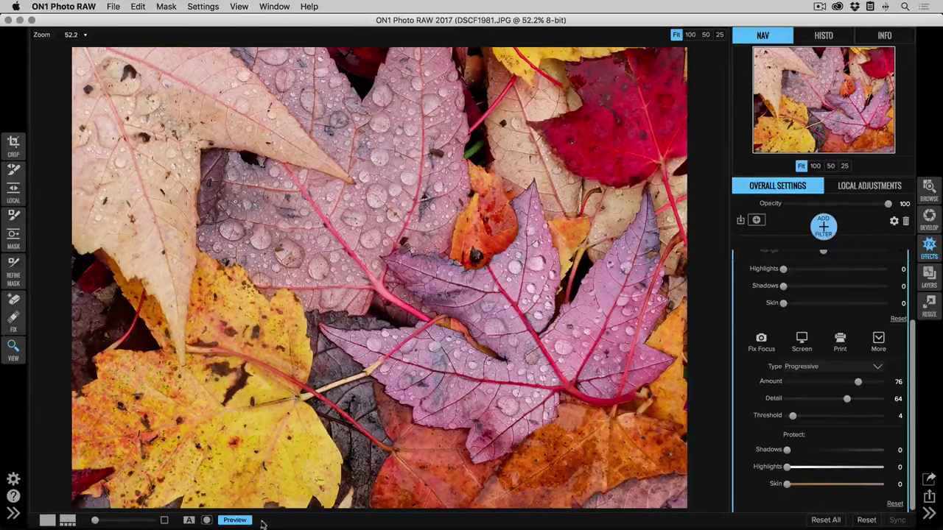
pyautogui.scroll(-1, 755, 441)
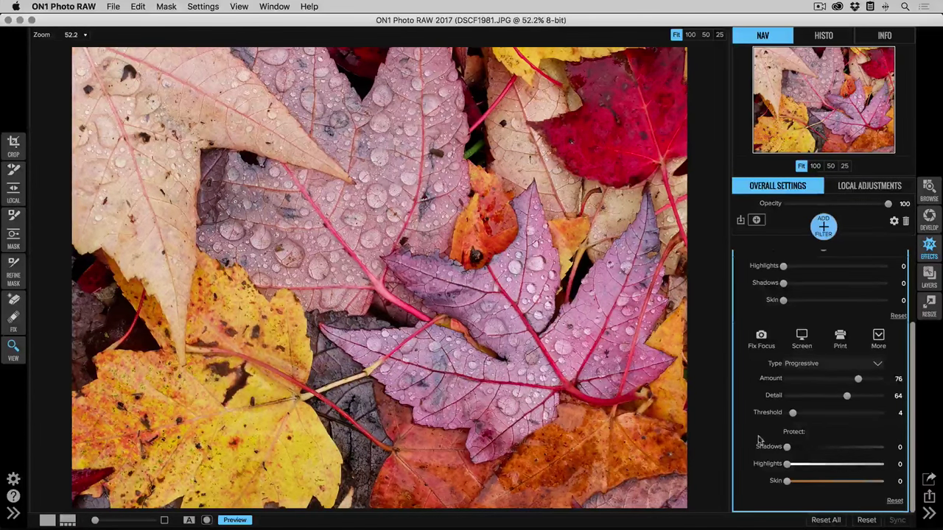
pyautogui.scroll(3, 761, 440)
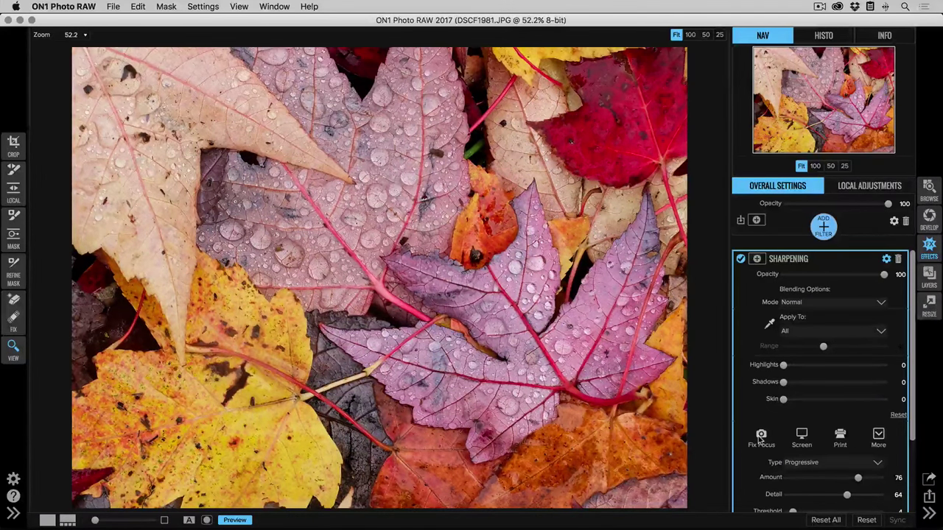
# - Take the photo into Resize and apply the Epson Resin Coated 16x20 preset (20×16 in, 360 ppi)
pyautogui.click(931, 305)
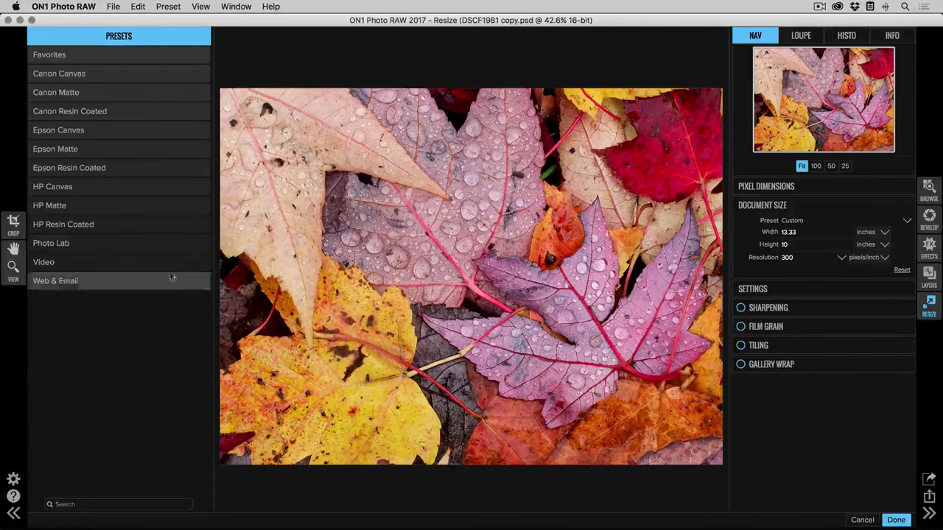
pyautogui.click(100, 169)
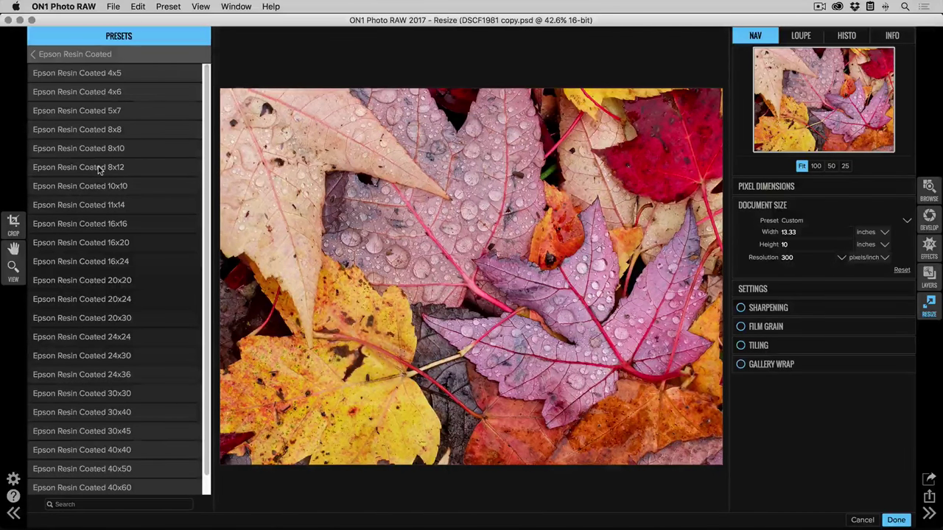
pyautogui.click(83, 242)
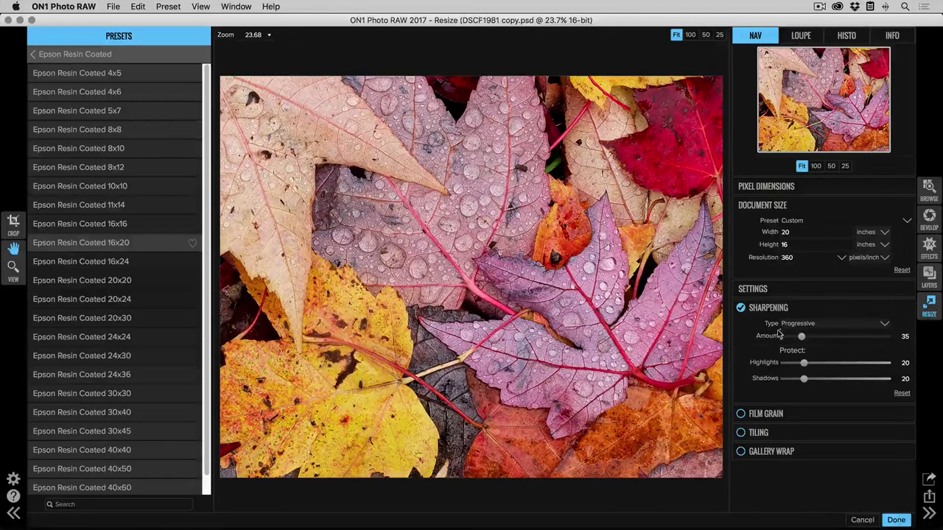